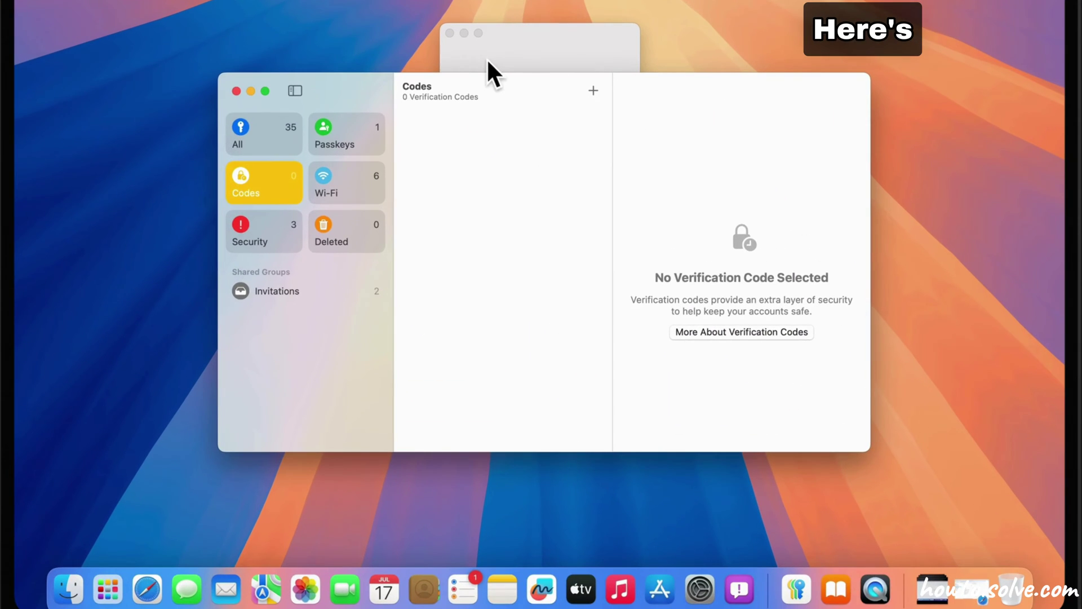
Step: Minimize the empty Passwords window and confirm the macOS 15.0 Beta build in About This Mac
{"action": "left_click", "coordinate": [251, 91]}
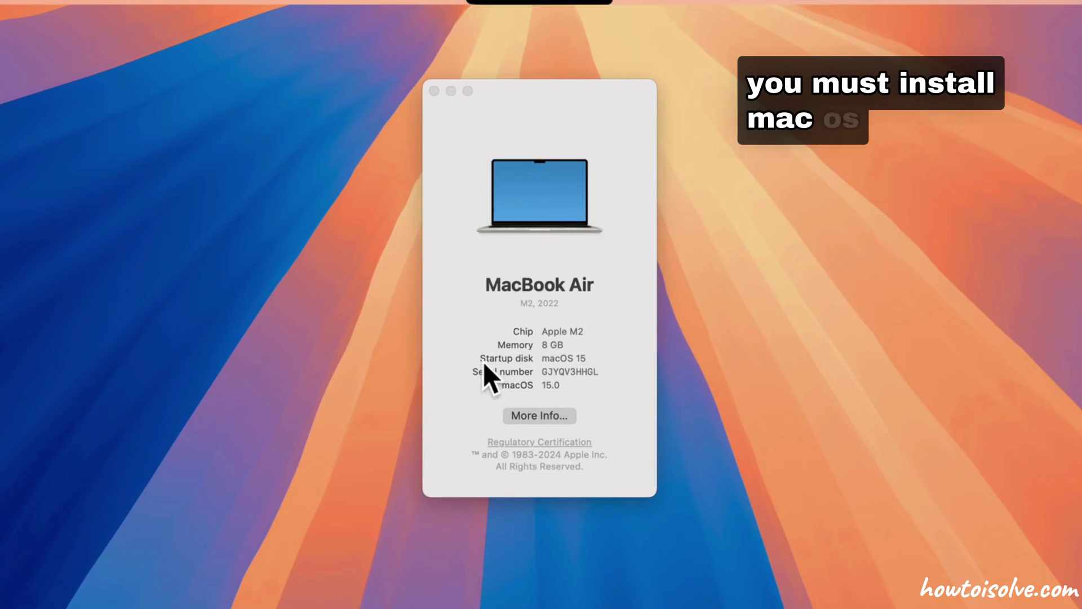
{"action": "left_click", "coordinate": [560, 391]}
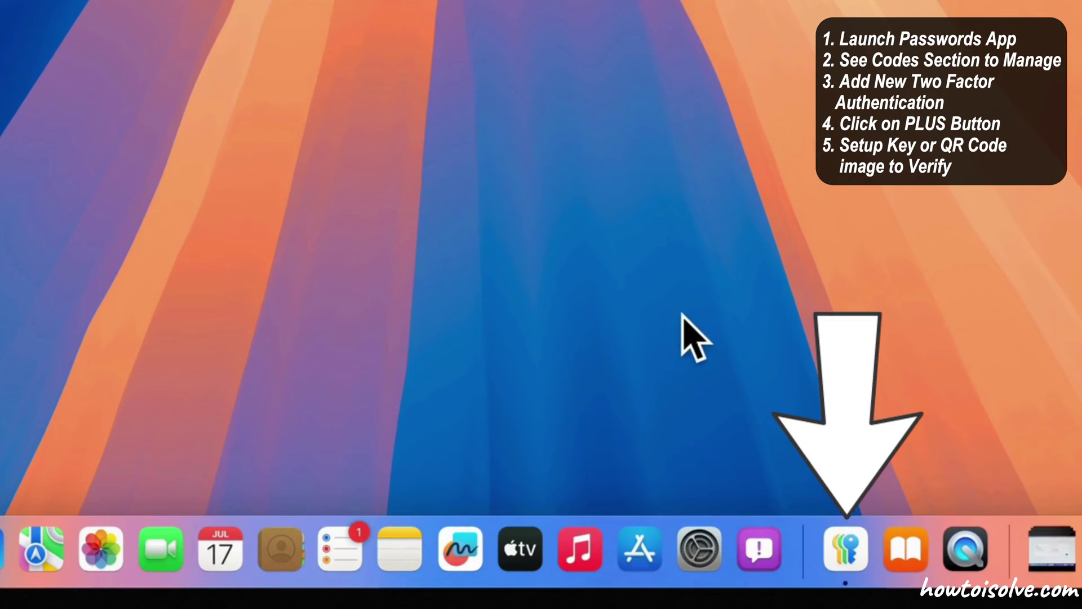
Step: Open Set Up Verification Code from Passwords' Codes, then bring back Safari's Google Security page
{"action": "left_click", "coordinate": [857, 557]}
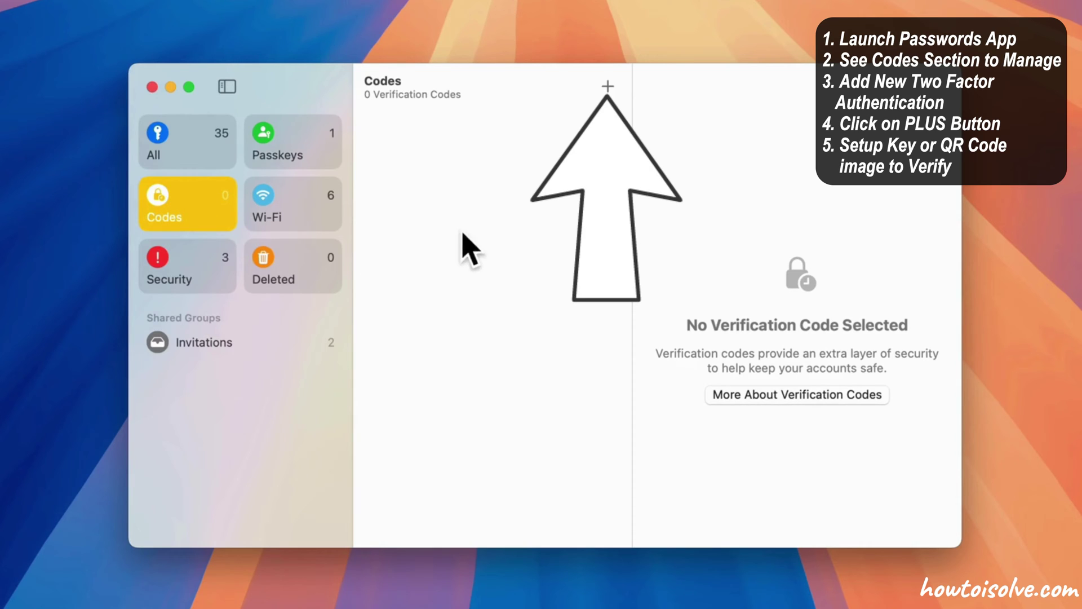
{"action": "left_click", "coordinate": [607, 87]}
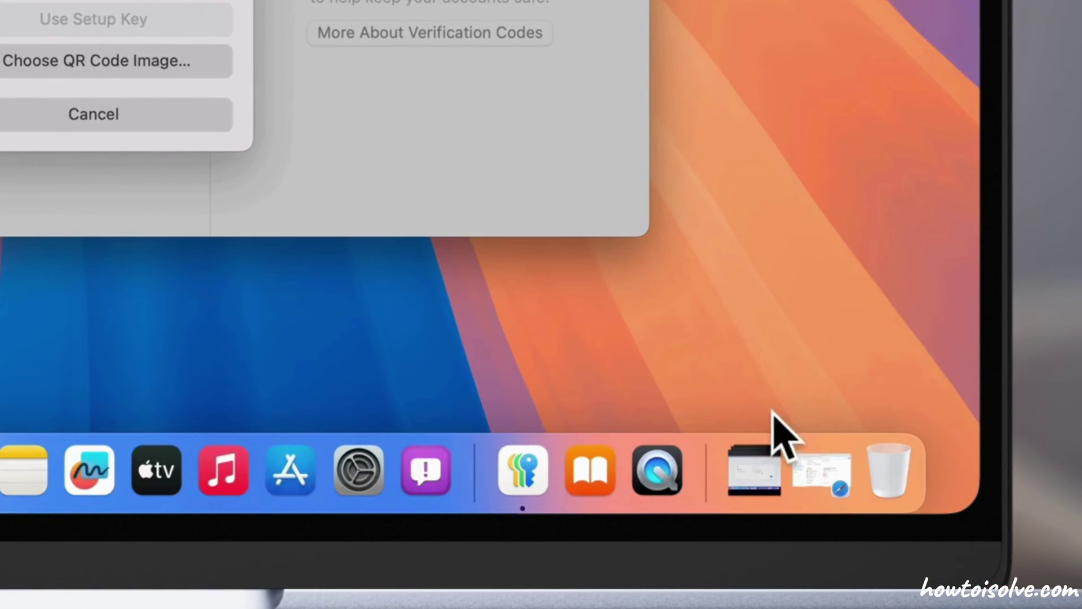
{"action": "left_click", "coordinate": [820, 476]}
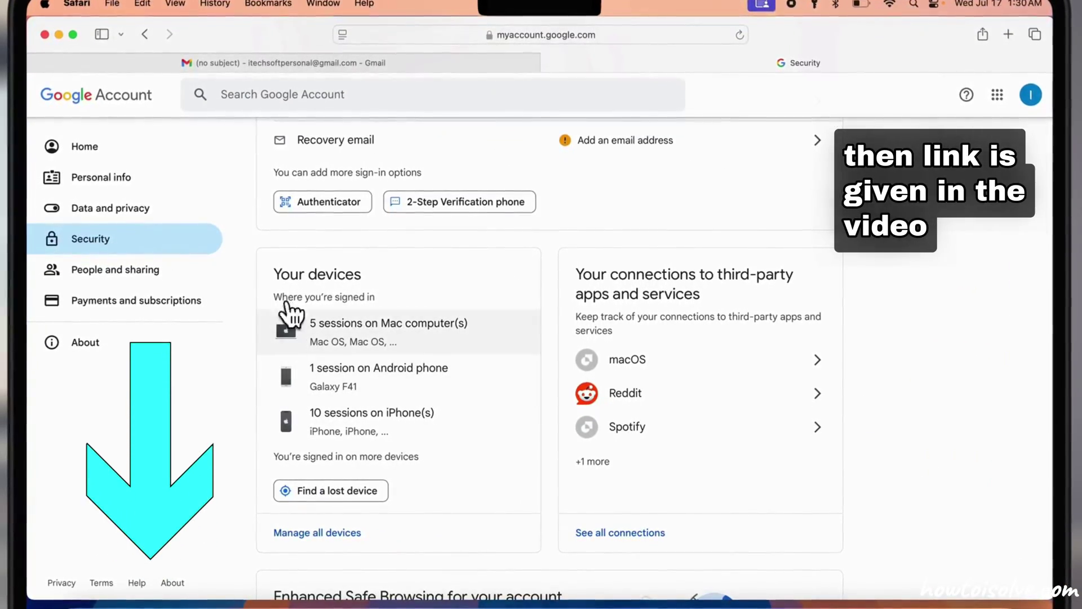
Step: Open Google's Authenticator page and start setting up an authenticator app
{"action": "left_click", "coordinate": [626, 40]}
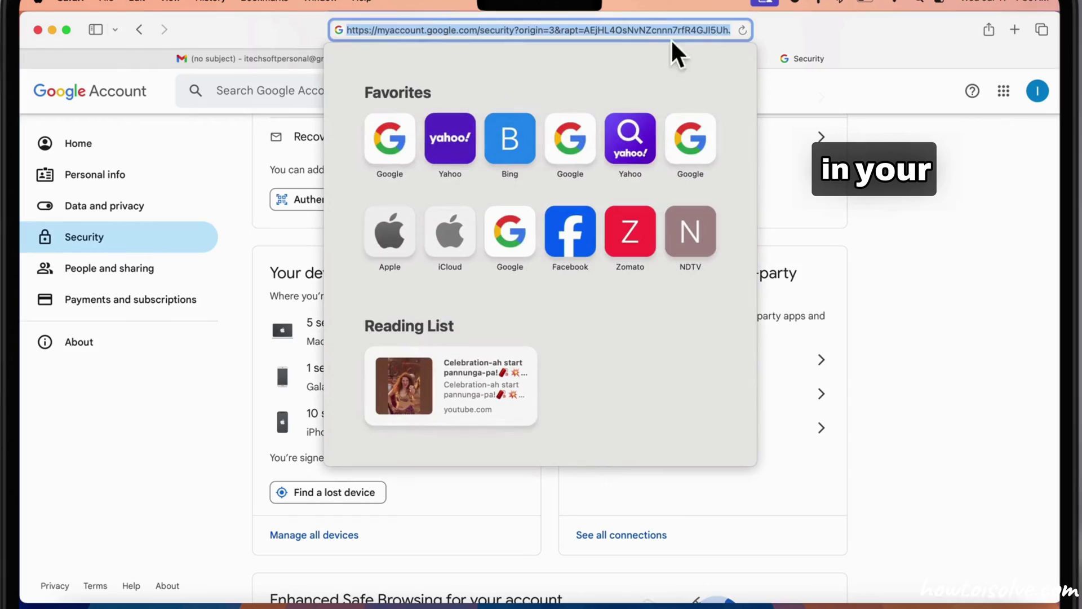
{"action": "left_click", "coordinate": [881, 218]}
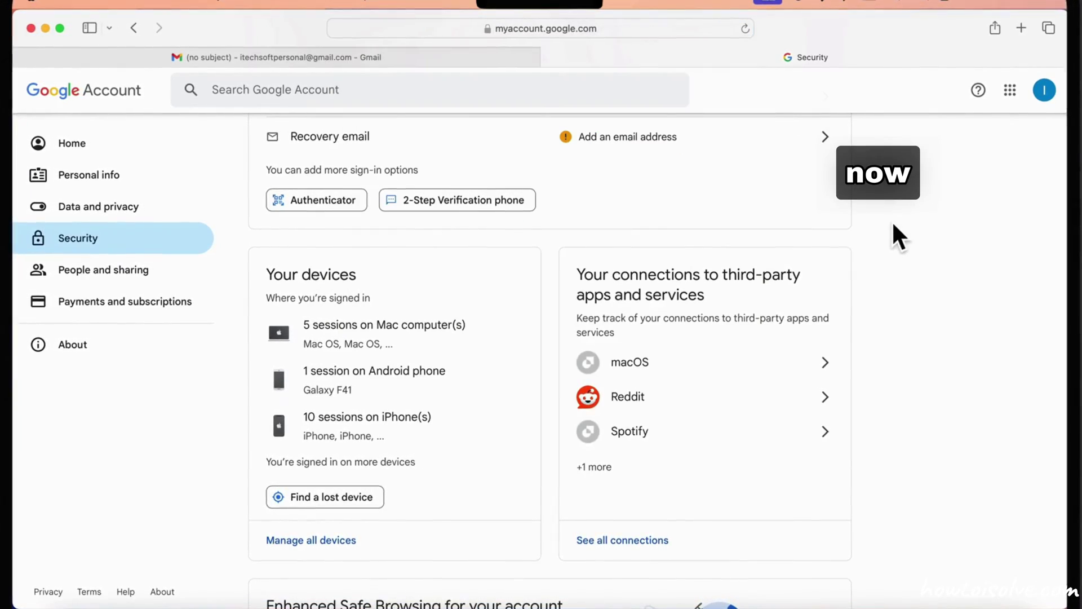
{"action": "left_click", "coordinate": [310, 204]}
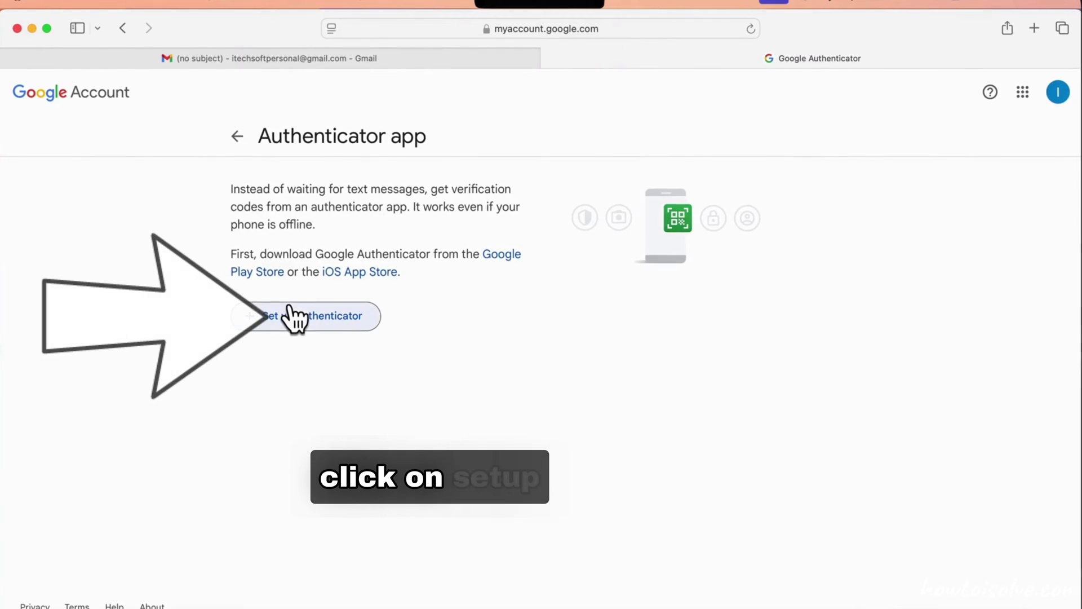
{"action": "left_click", "coordinate": [287, 313]}
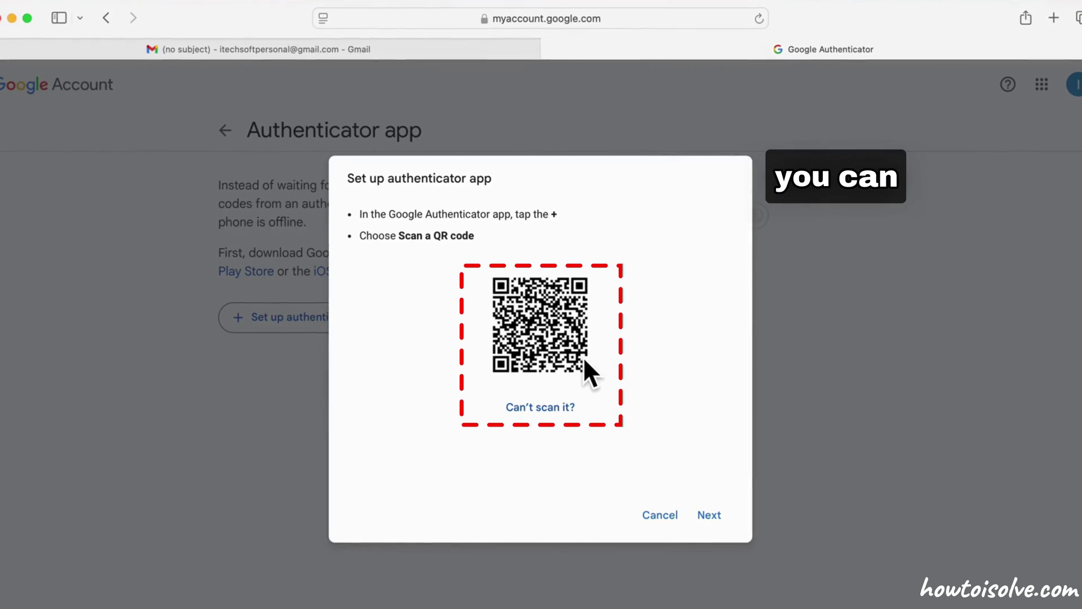
Step: Screenshot the QR code, then reveal the text setup key and select it for copying
{"action": "key", "text": "super+shift+4"}
{"action": "left_click_drag", "start_coordinate": [461, 253], "coordinate": [639, 391]}
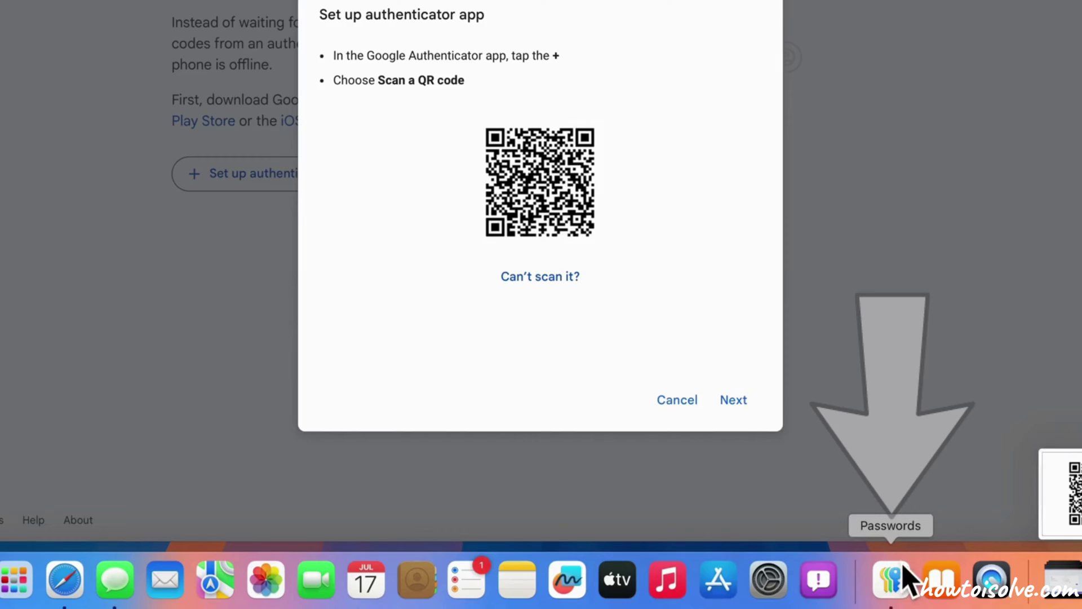
{"action": "left_click", "coordinate": [905, 571]}
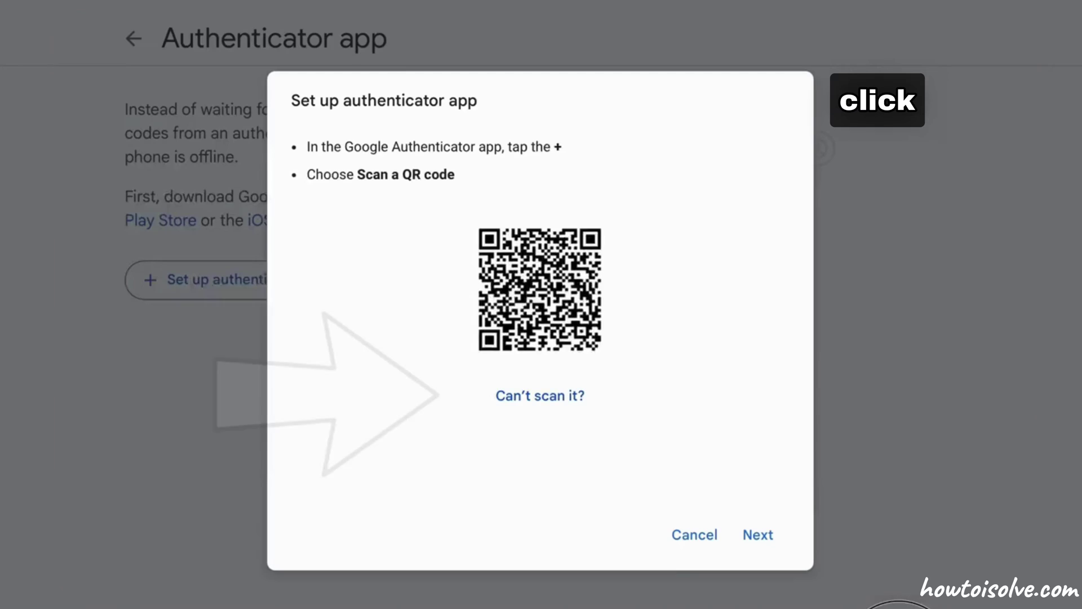
{"action": "left_click", "coordinate": [542, 398]}
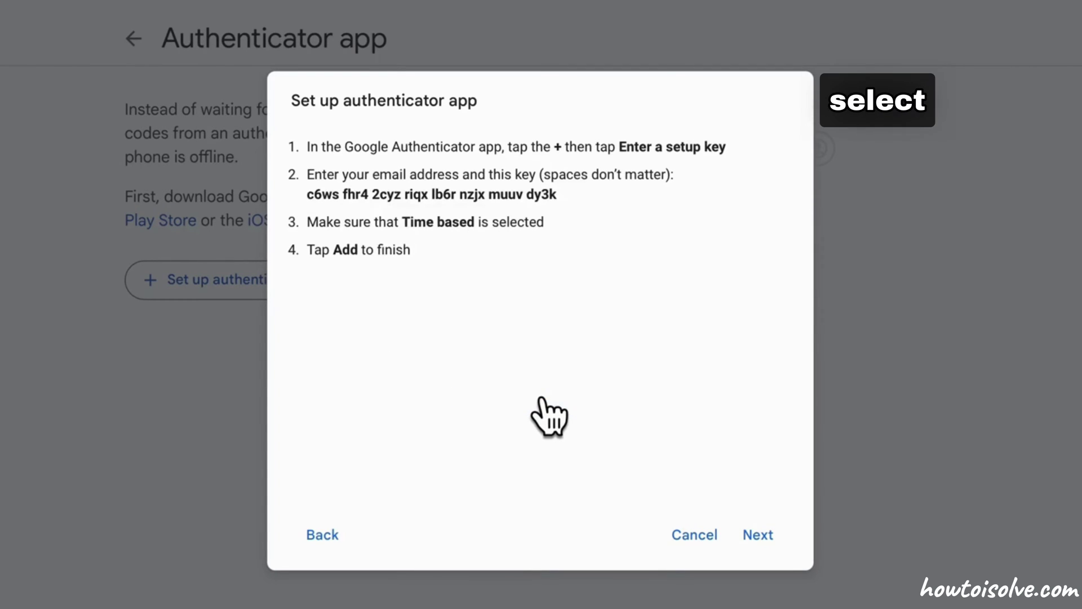
{"action": "left_click_drag", "start_coordinate": [314, 218], "coordinate": [582, 207]}
{"action": "key", "text": "super+c"}
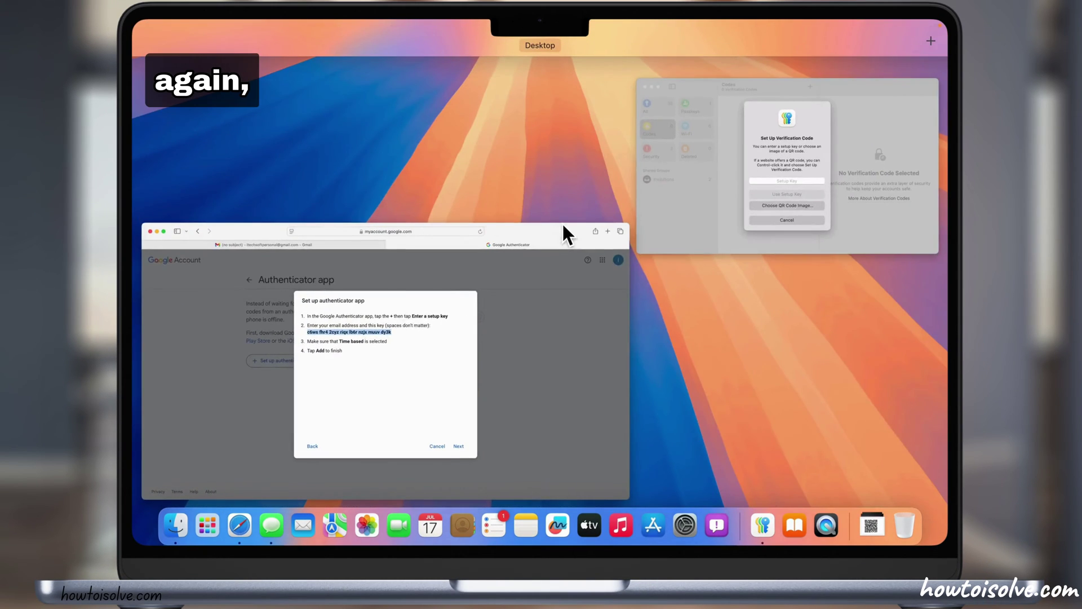
Step: Paste the Google setup key into Passwords' Setup Key field and use it
{"action": "left_click", "coordinate": [671, 198]}
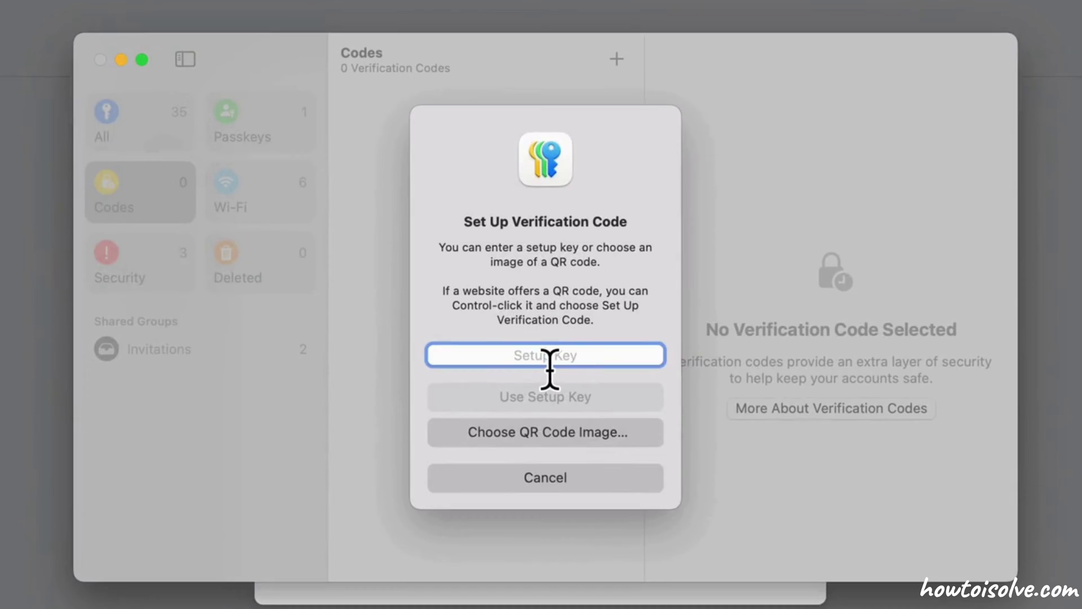
{"action": "key", "text": "super+v"}
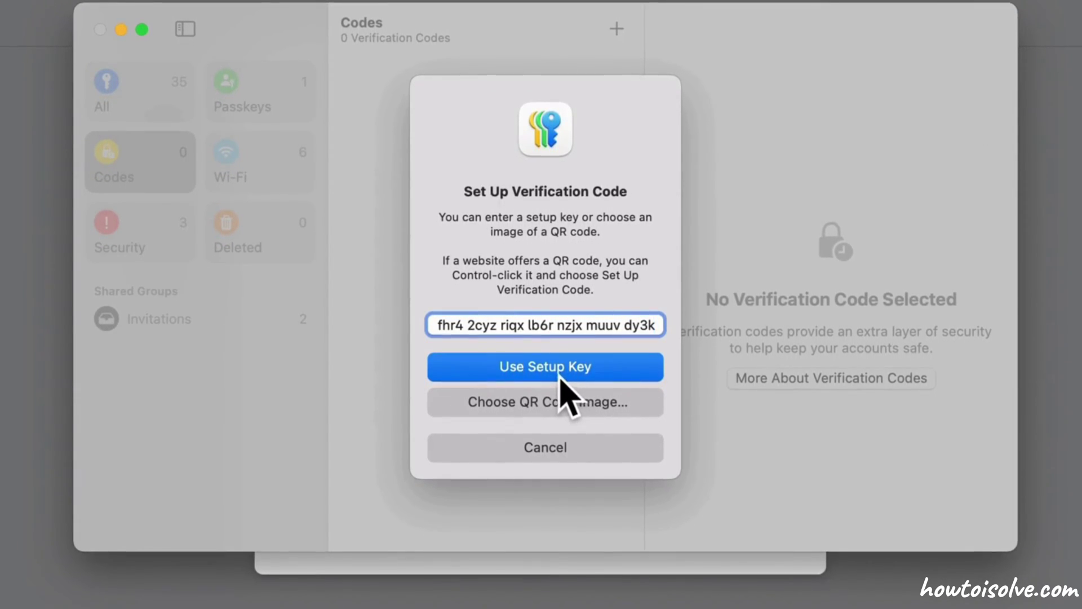
{"action": "left_click", "coordinate": [553, 339]}
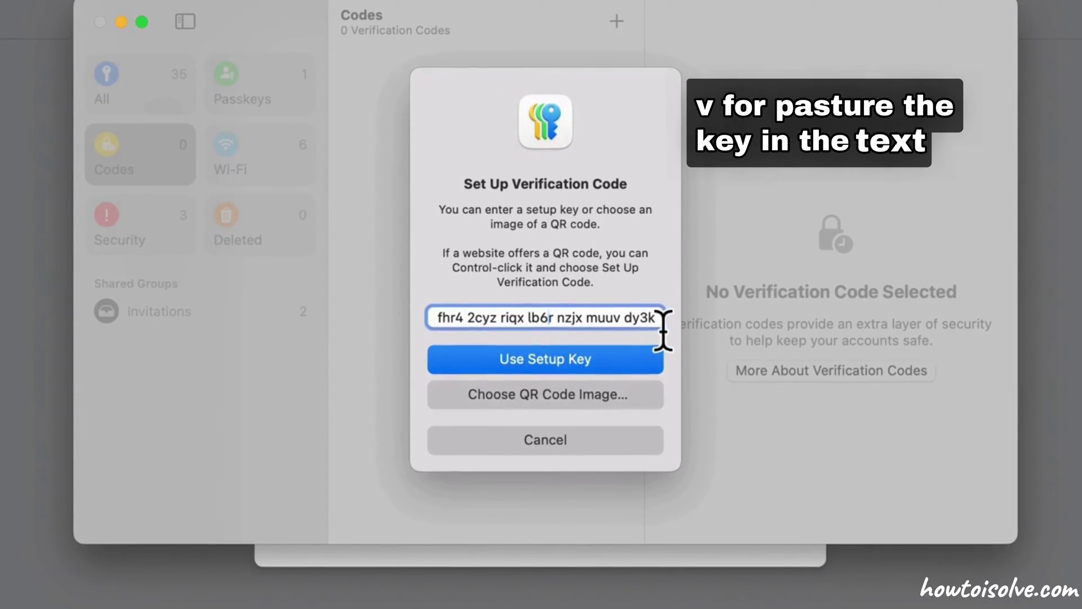
{"action": "left_click", "coordinate": [462, 319]}
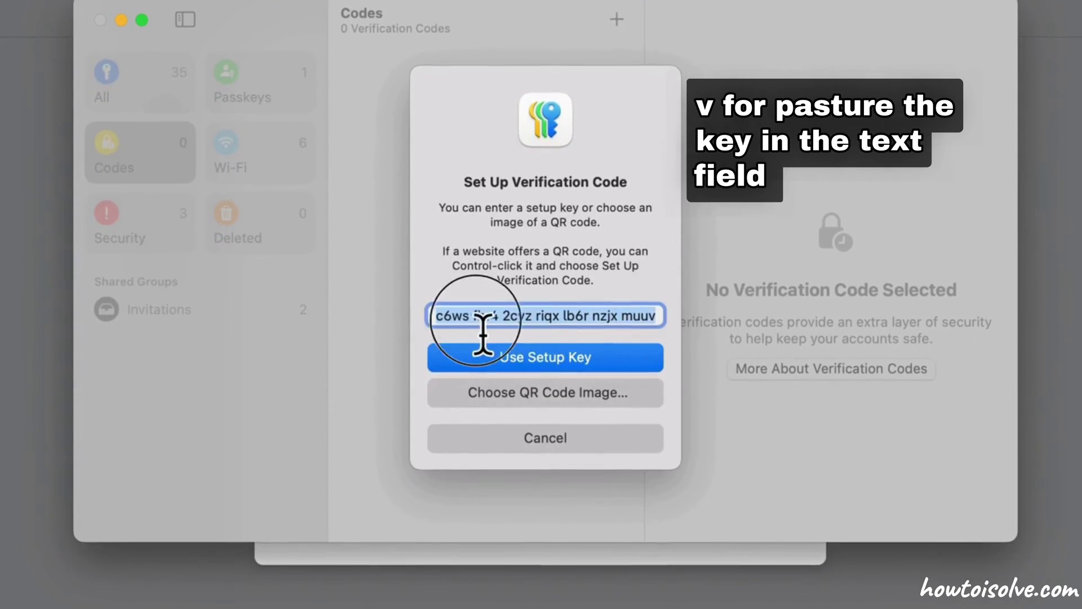
{"action": "left_click", "coordinate": [572, 350]}
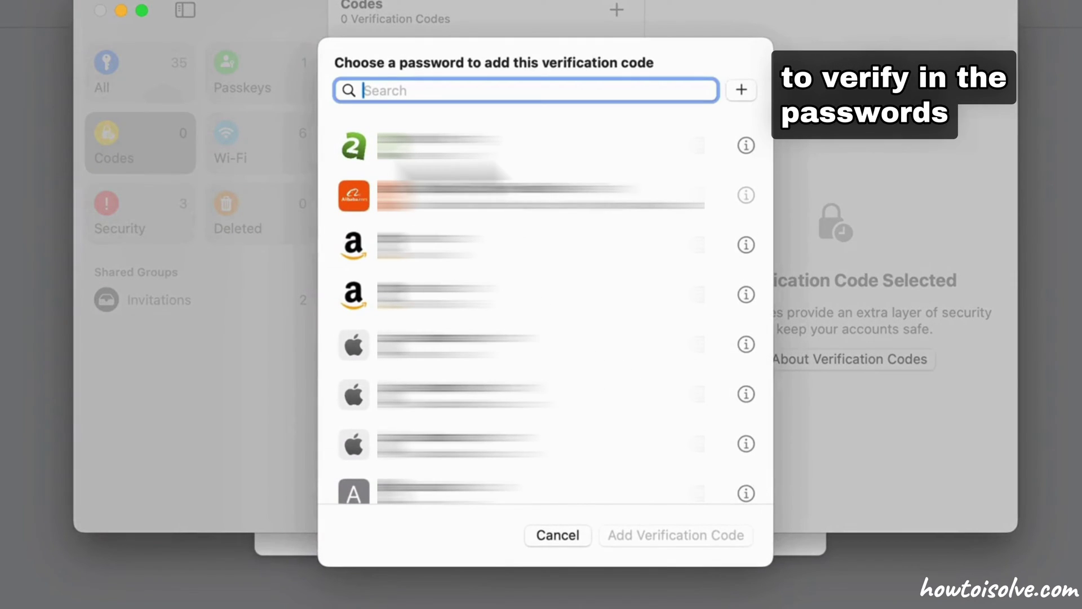
Step: Search 'goog' among saved logins and fill in a new account.google.com login entry
{"action": "type", "text": "goog"}
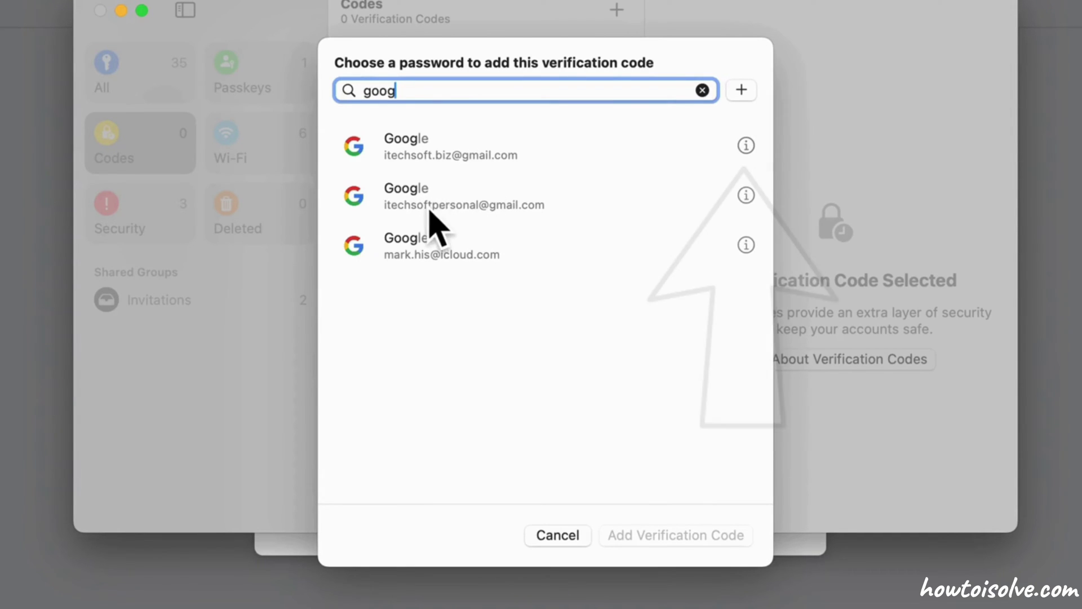
{"action": "left_click", "coordinate": [741, 92]}
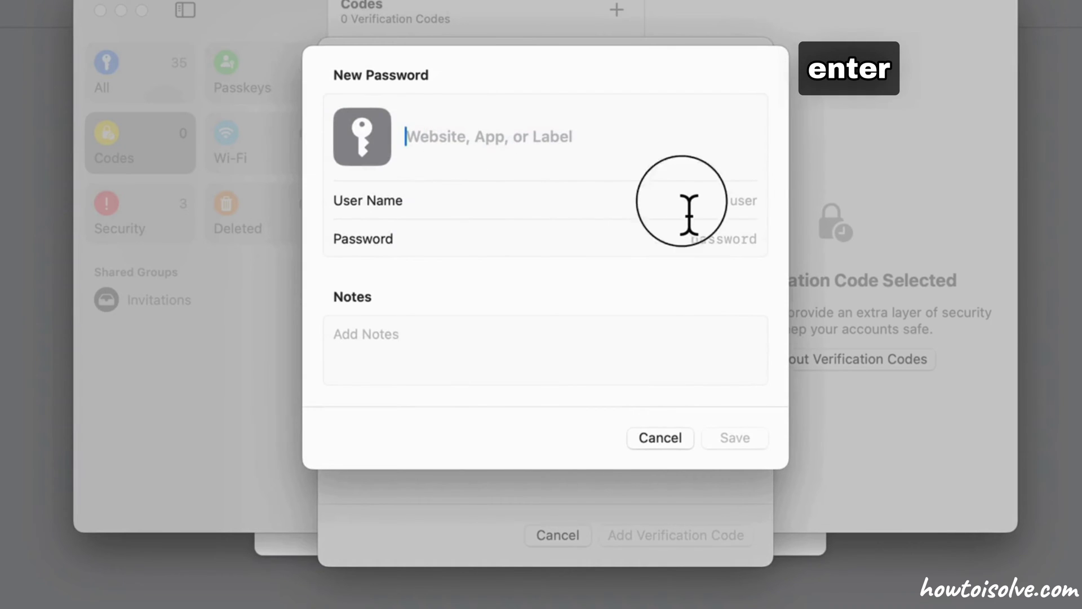
{"action": "left_click", "coordinate": [723, 251]}
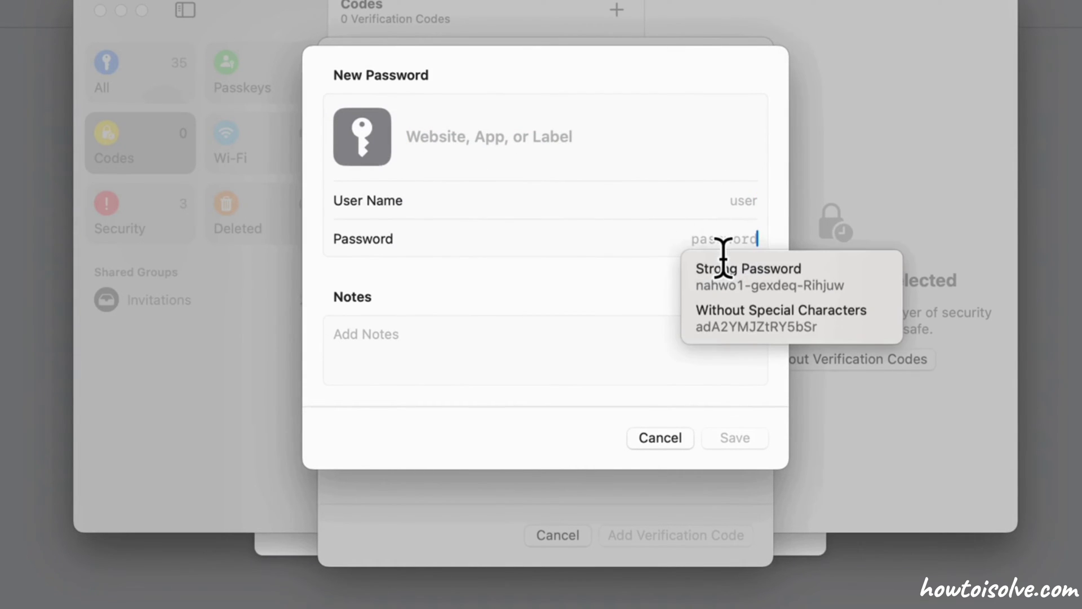
{"action": "left_click", "coordinate": [502, 141]}
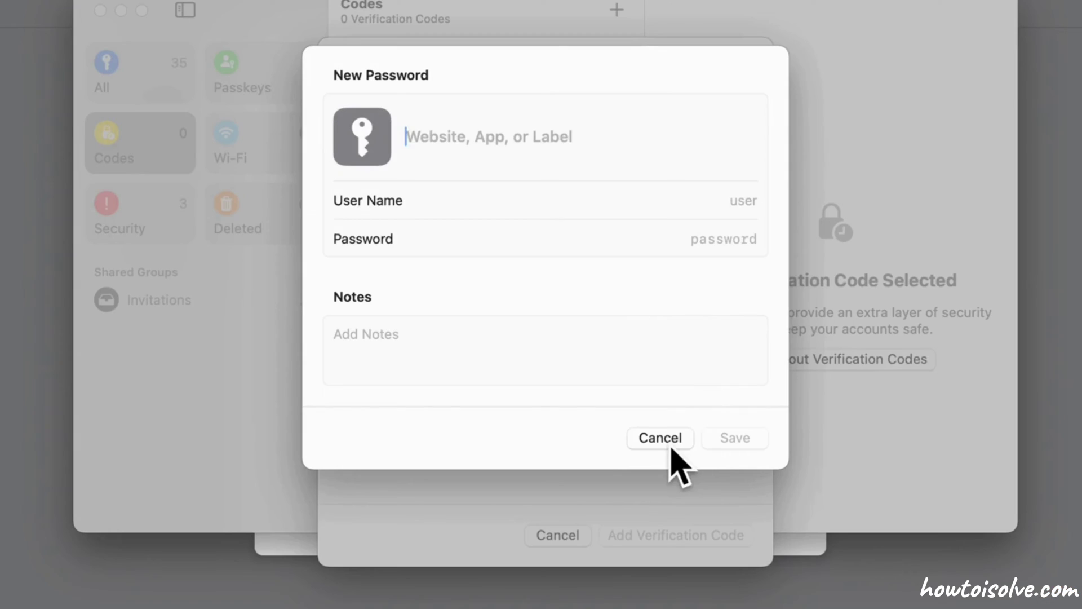
{"action": "left_click", "coordinate": [665, 439]}
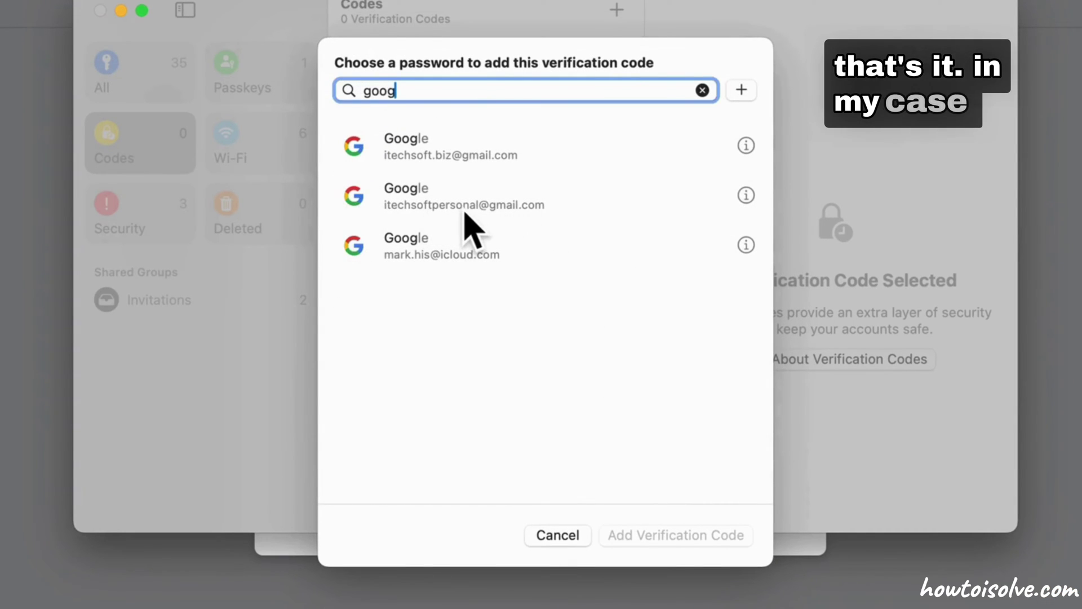
Step: Add the code to the personal Google login, then copy its current code from Codes
{"action": "left_click", "coordinate": [427, 209]}
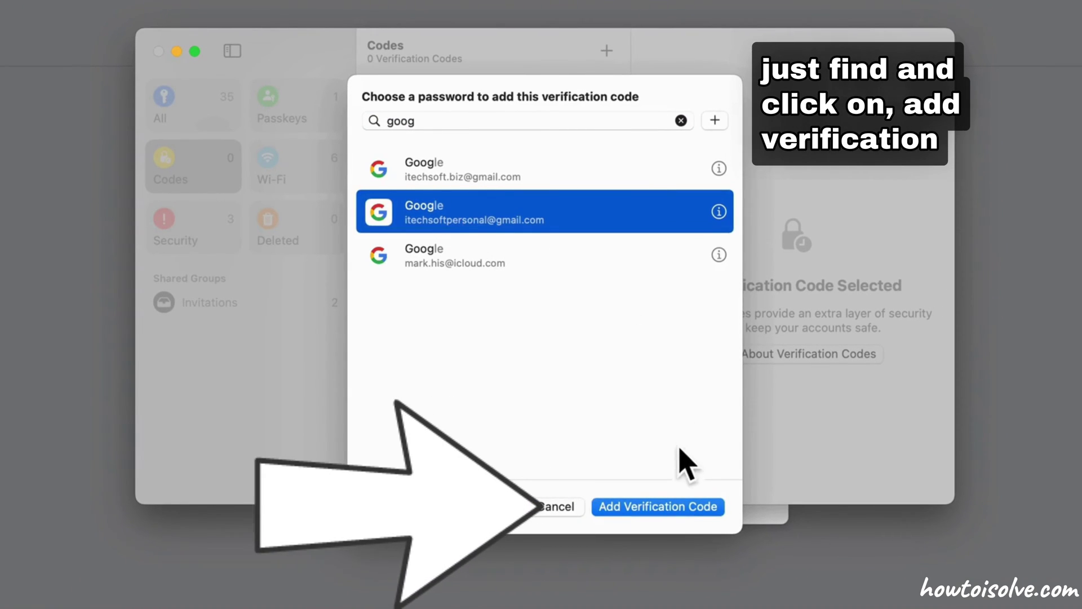
{"action": "left_click", "coordinate": [674, 507]}
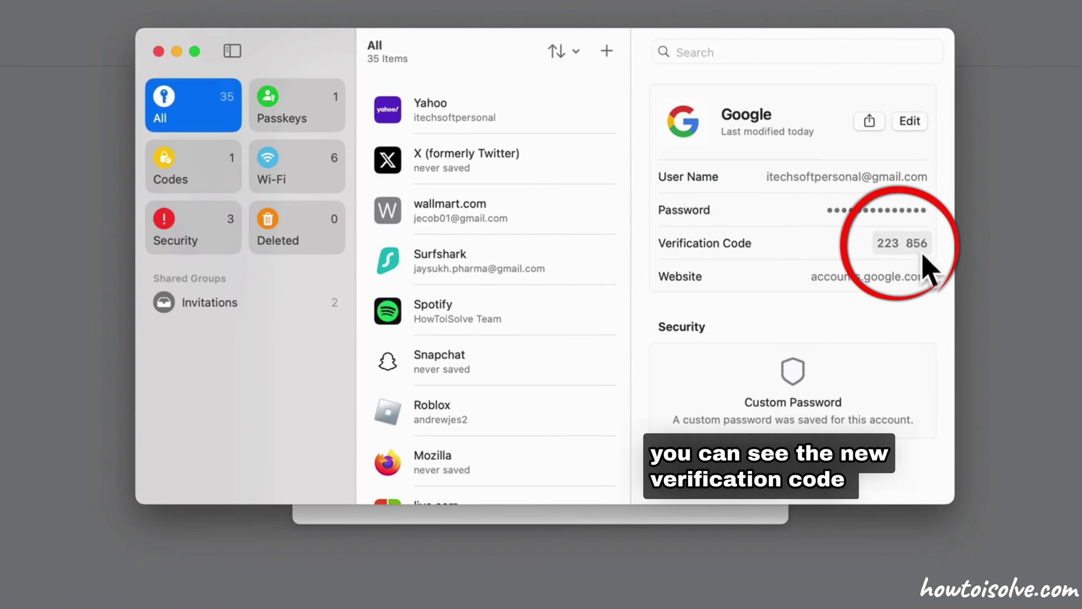
{"action": "left_click", "coordinate": [195, 180]}
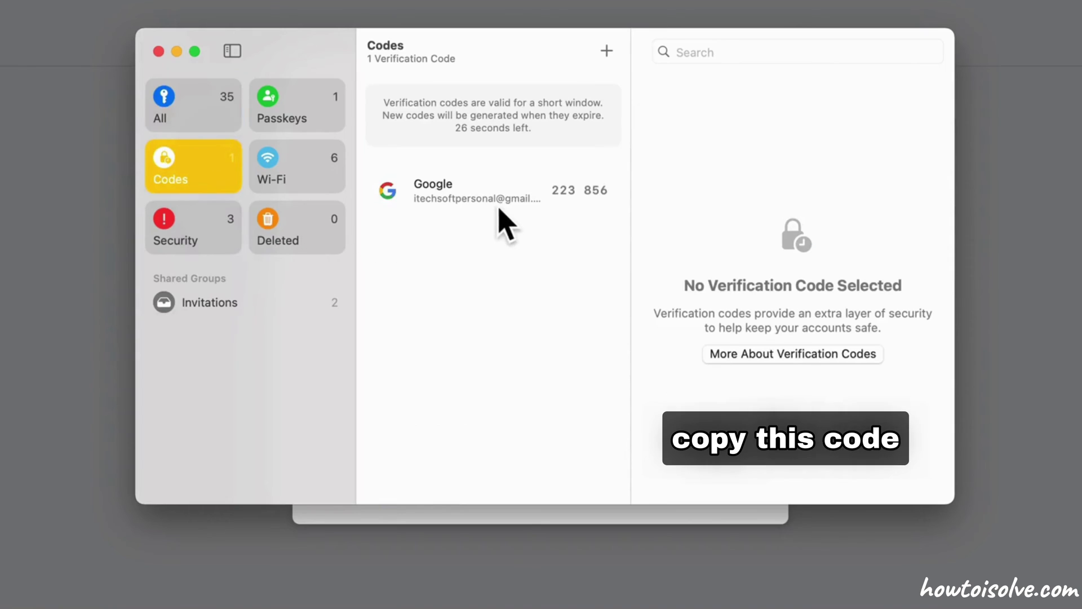
{"action": "left_click", "coordinate": [573, 195]}
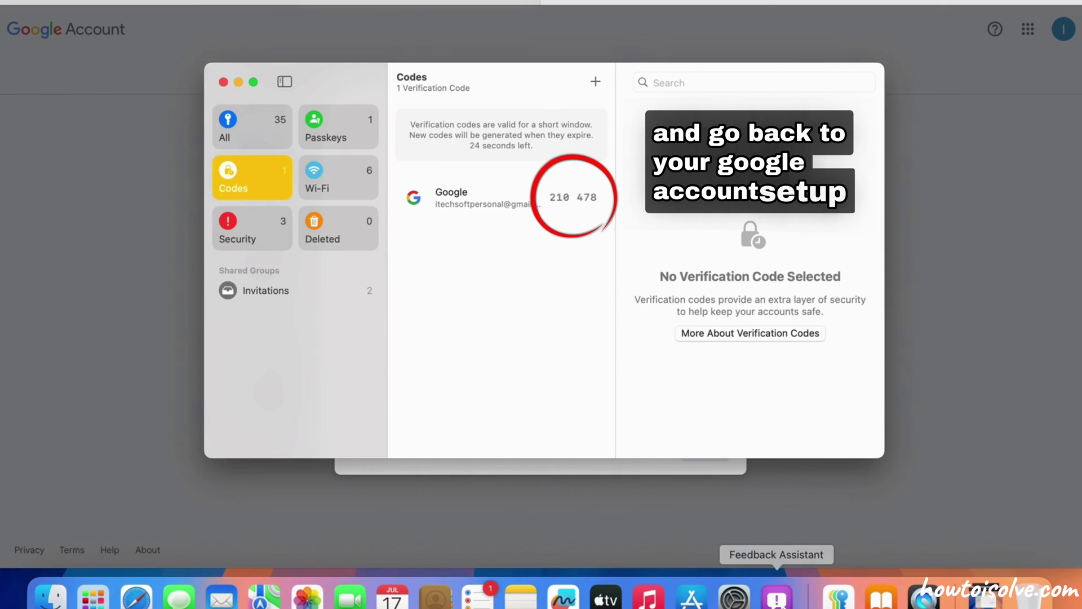
{"action": "left_click", "coordinate": [558, 205]}
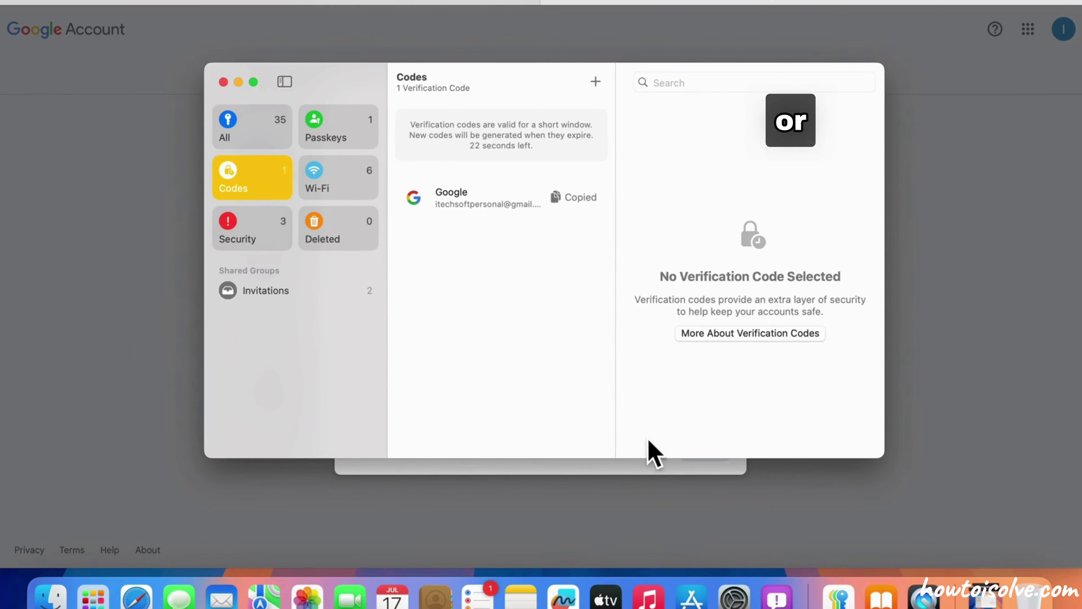
Step: Enter the Passwords-autofilled six-digit code in Google's authenticator setup to finish adding it
{"action": "left_click", "coordinate": [705, 503]}
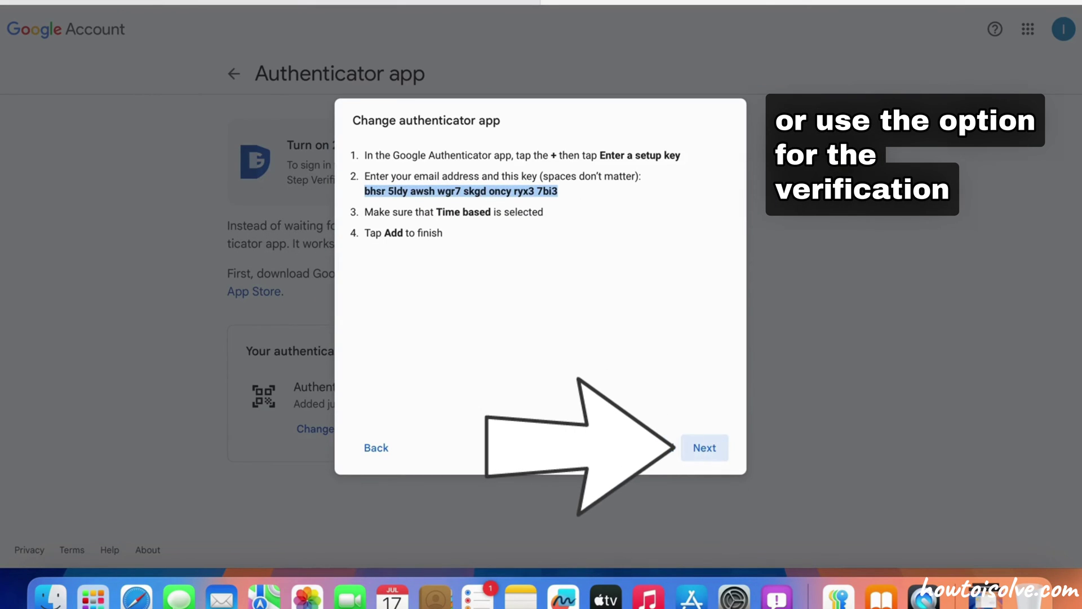
{"action": "left_click", "coordinate": [702, 447]}
{"action": "left_click", "coordinate": [446, 206]}
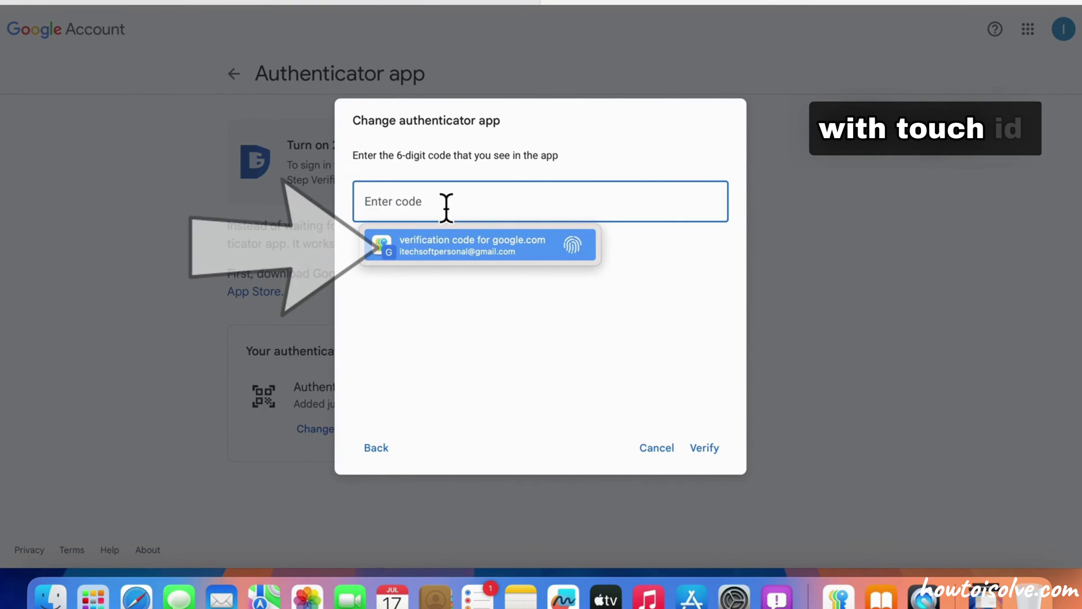
{"action": "left_click", "coordinate": [465, 253]}
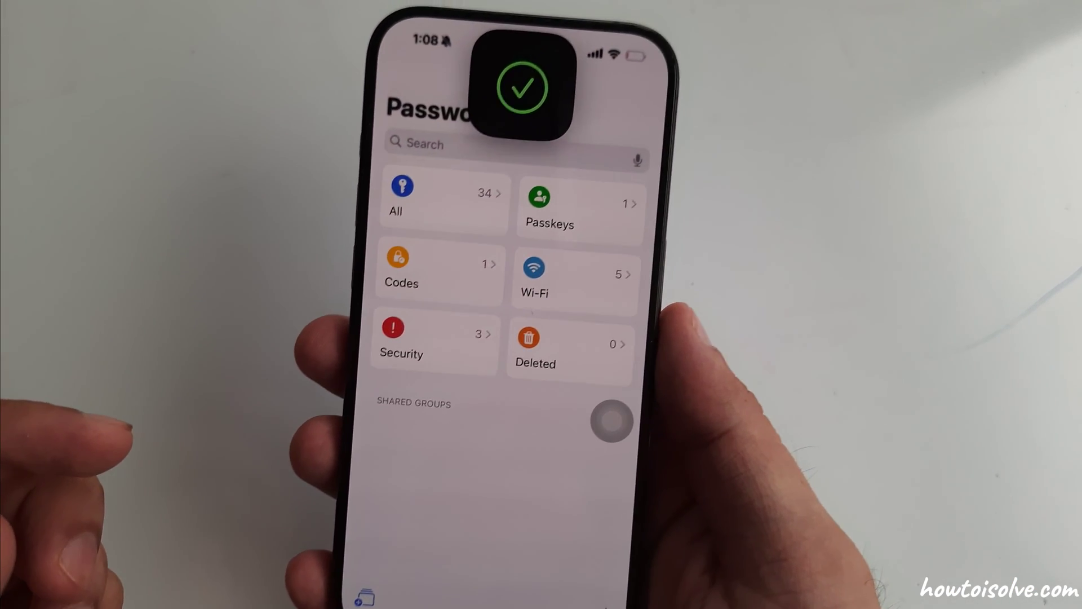
Step: View the synced Google code under Codes in the iPhone's Passwords, then exit the app
{"action": "left_click", "coordinate": [428, 271]}
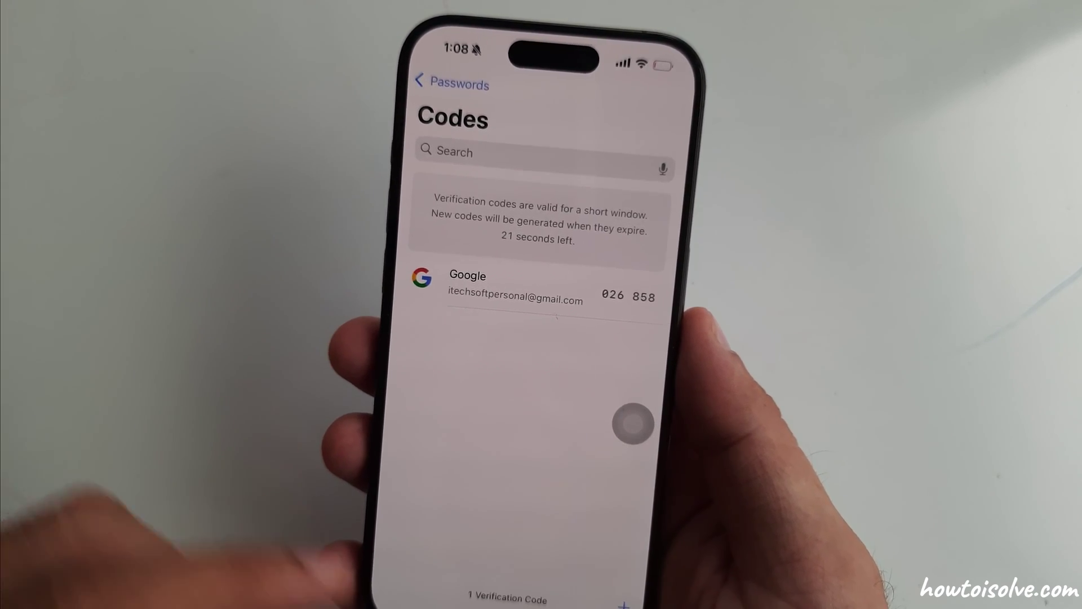
{"action": "left_click_drag", "start_coordinate": [496, 598], "coordinate": [477, 510]}
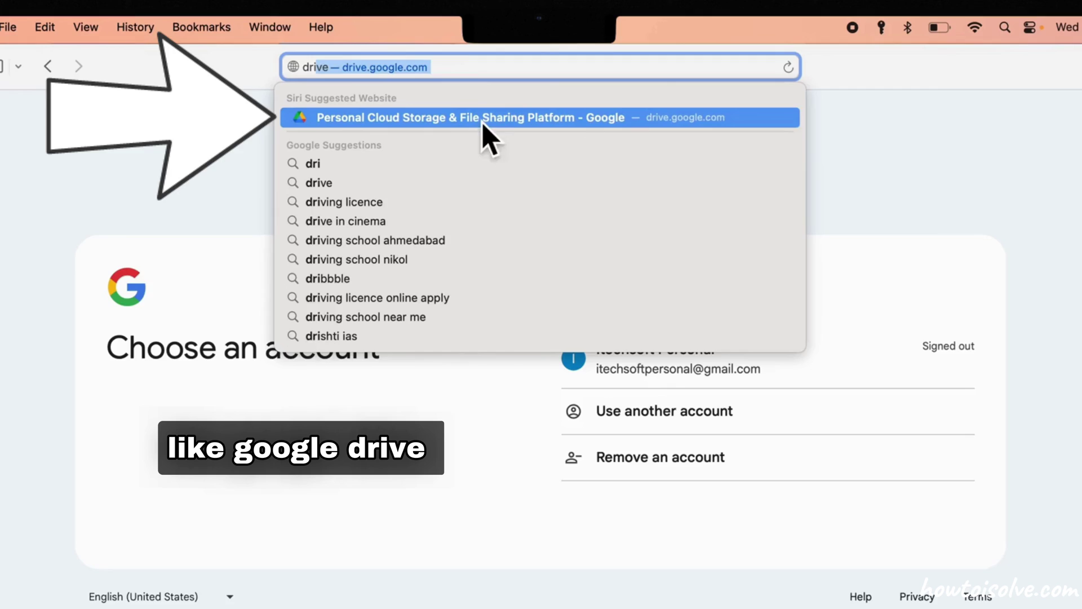
Step: Sign in to drive.google.com with the personal account, autofilling the saved password via Touch ID
{"action": "left_click", "coordinate": [496, 111]}
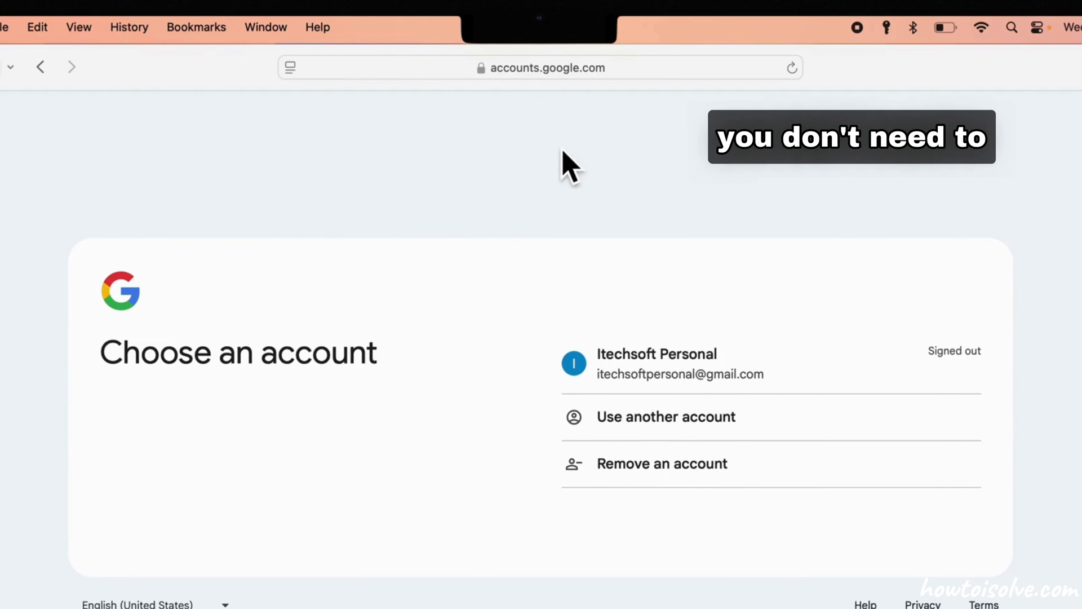
{"action": "left_click", "coordinate": [630, 355]}
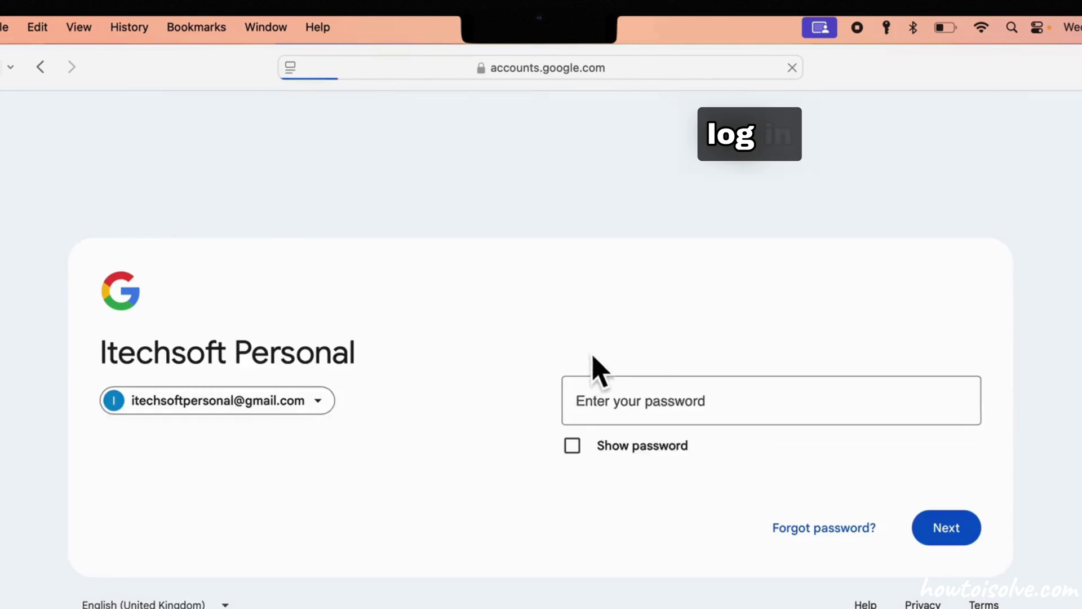
{"action": "left_click", "coordinate": [612, 413]}
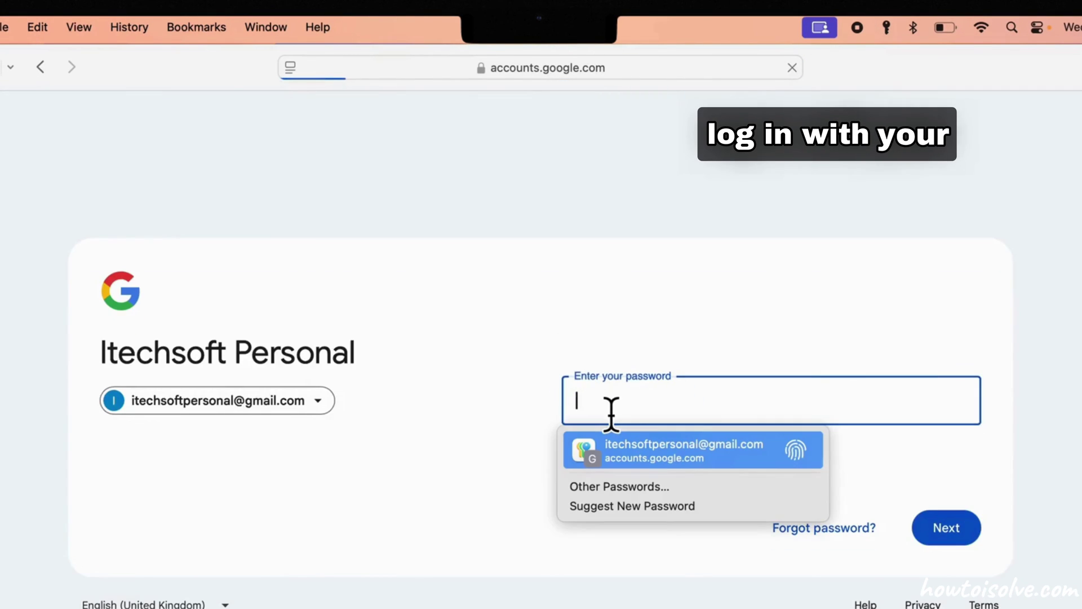
{"action": "left_click", "coordinate": [650, 463]}
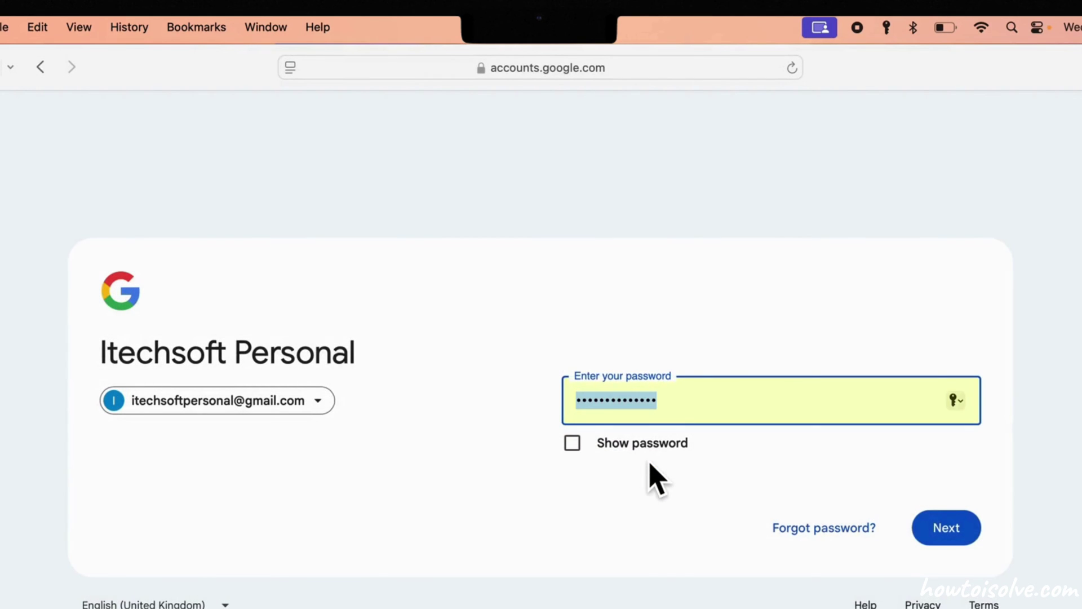
{"action": "left_click", "coordinate": [940, 533]}
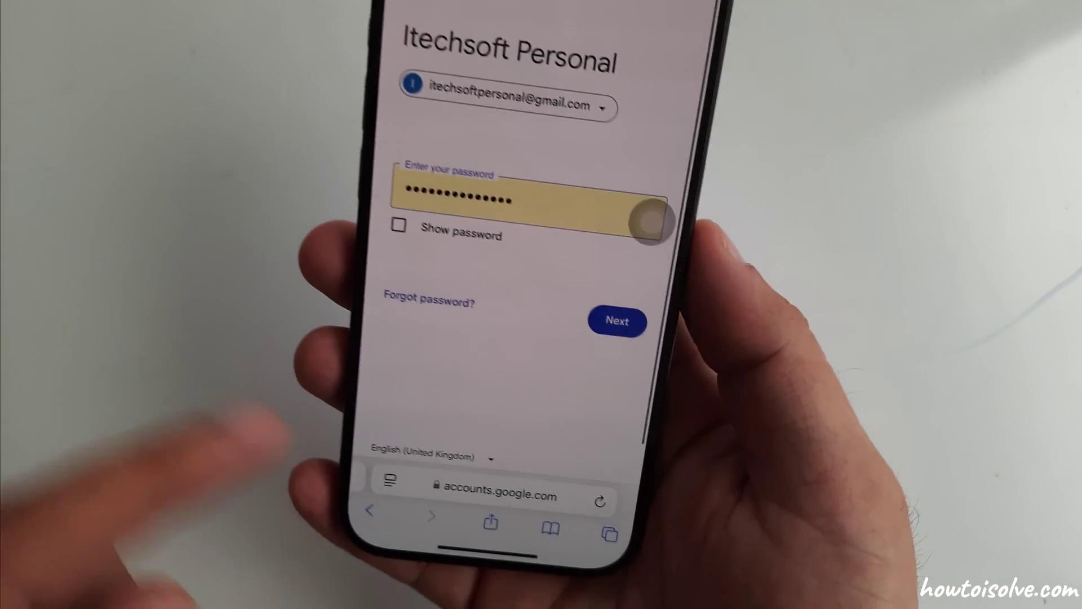
Step: Complete the iPhone sign-in to reach My Drive, then close Safari to the home screen
{"action": "left_click", "coordinate": [608, 394]}
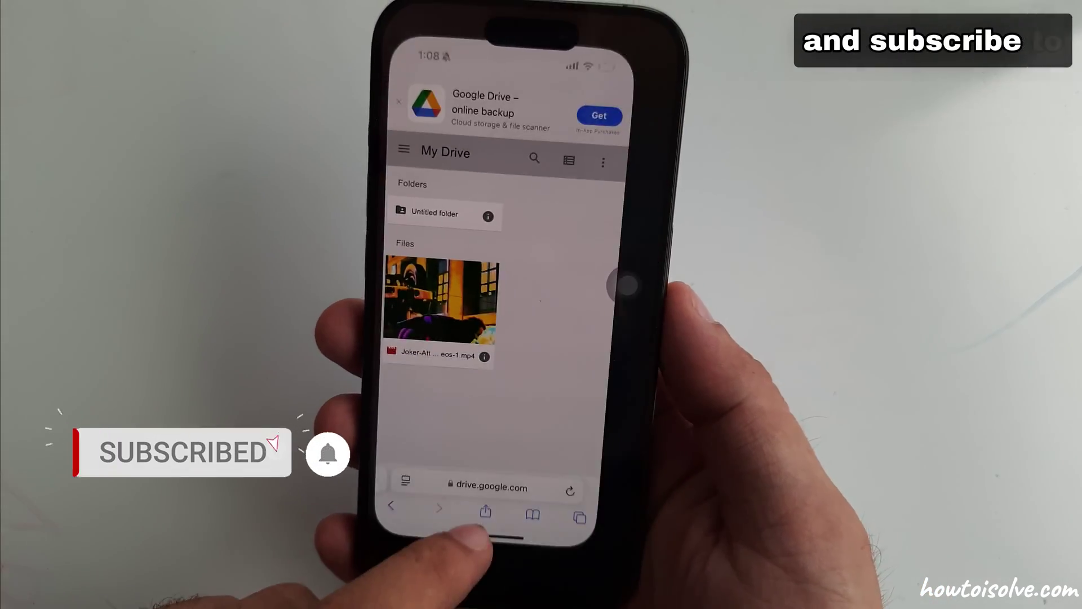
{"action": "left_click_drag", "start_coordinate": [487, 587], "coordinate": [488, 350]}
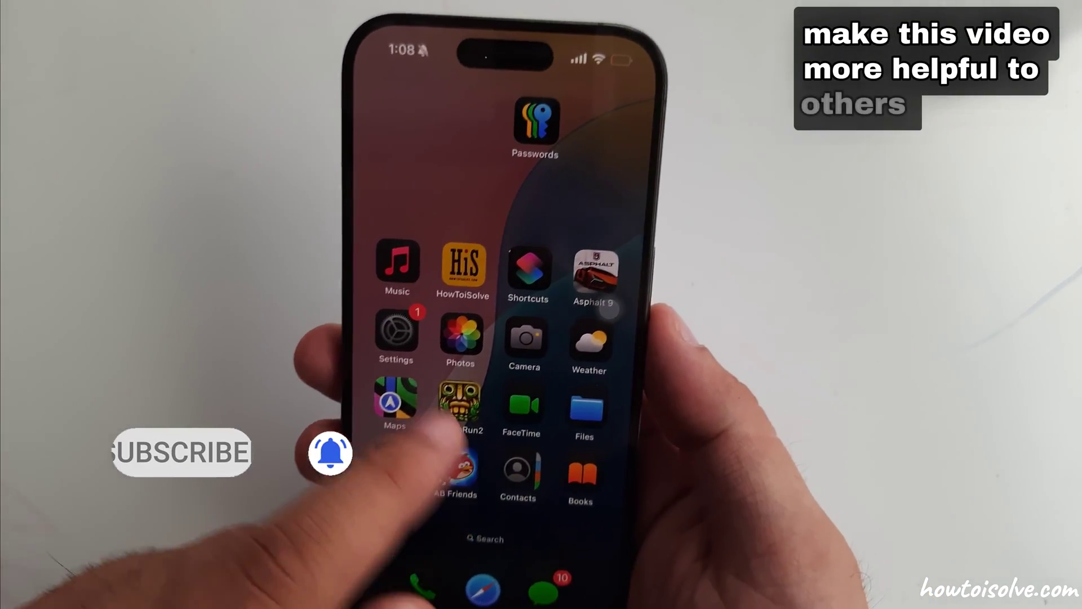